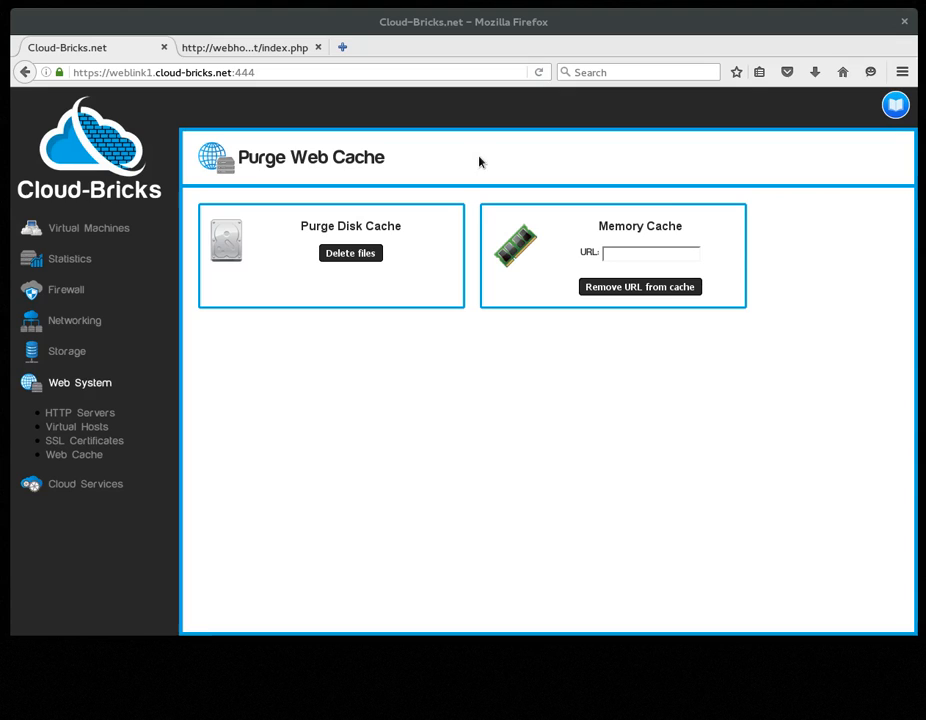
# Step: Switch to the webhost index.php page and reload it several times to check the displayed time
pyautogui.hotkey('ctrl', 'Tab')
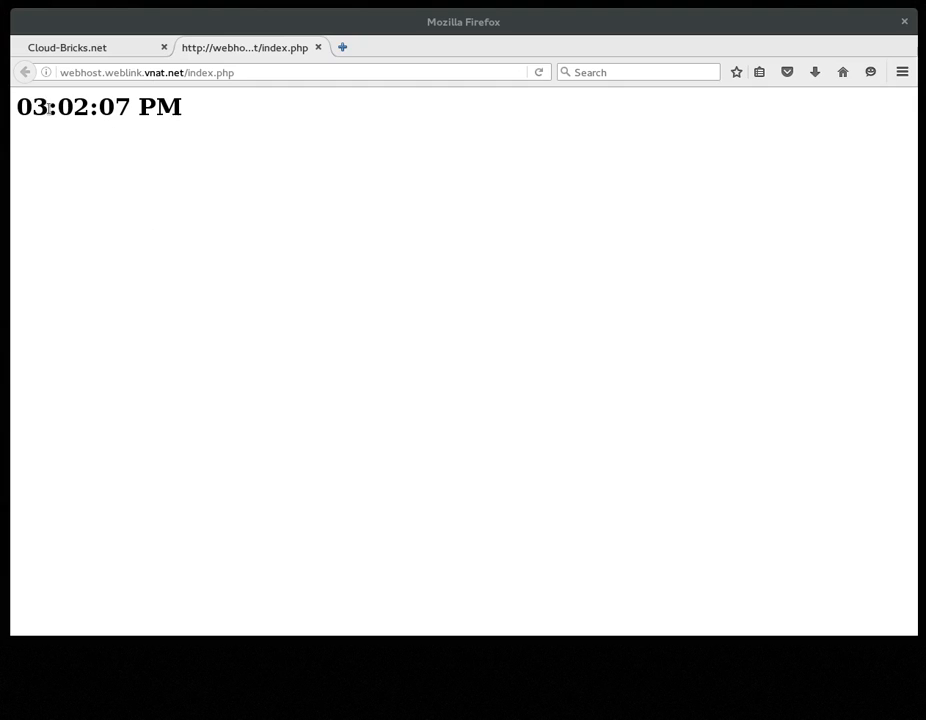
pyautogui.moveTo(32, 106); pyautogui.dragTo(187, 109)
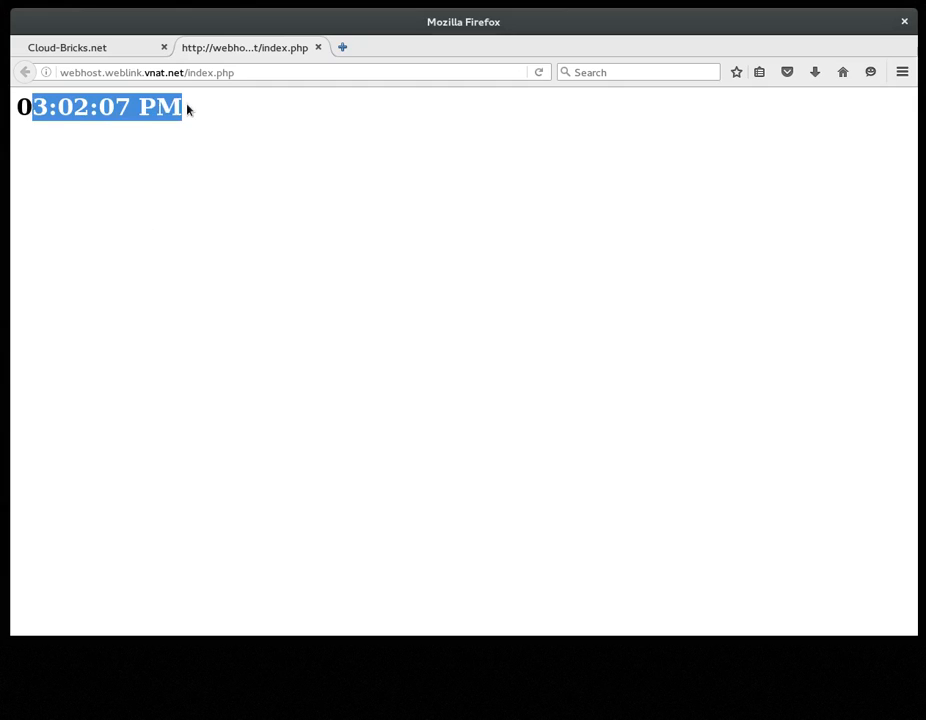
pyautogui.click(236, 118)
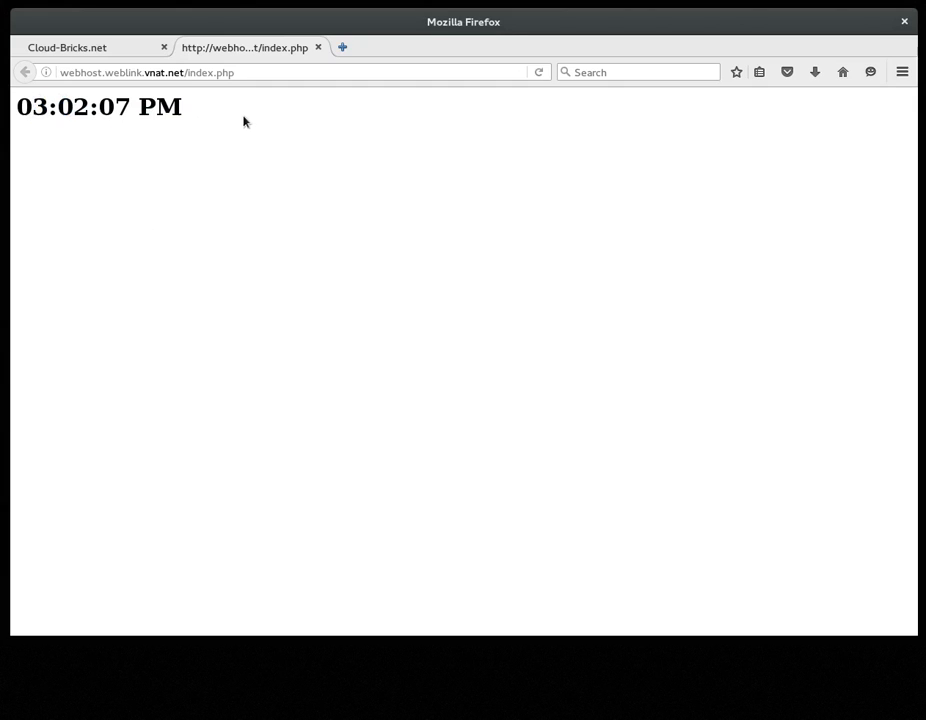
pyautogui.click(545, 71)
pyautogui.click(541, 74)
pyautogui.click(541, 74)
# Step: Return to the webhost console and save index.php in the editor with :w
pyautogui.hotkey('ctrl', 'Tab')
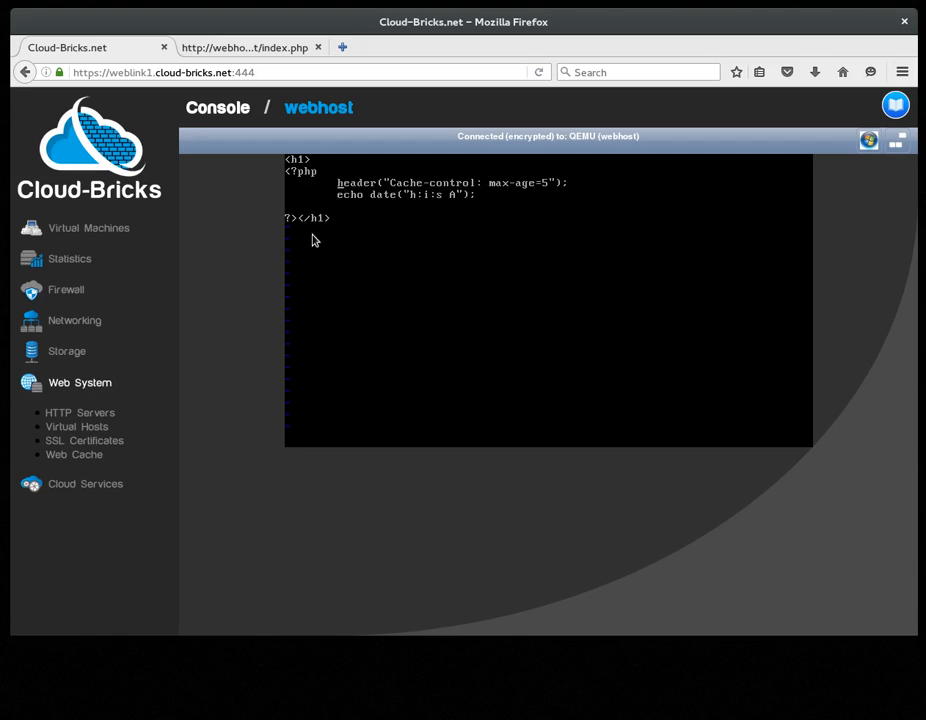
pyautogui.write(':w')
pyautogui.press('Return')
# Step: Open the myhost virtual host, enable Activate HTTP Cache for its / location, and commit the changes
pyautogui.click(101, 428)
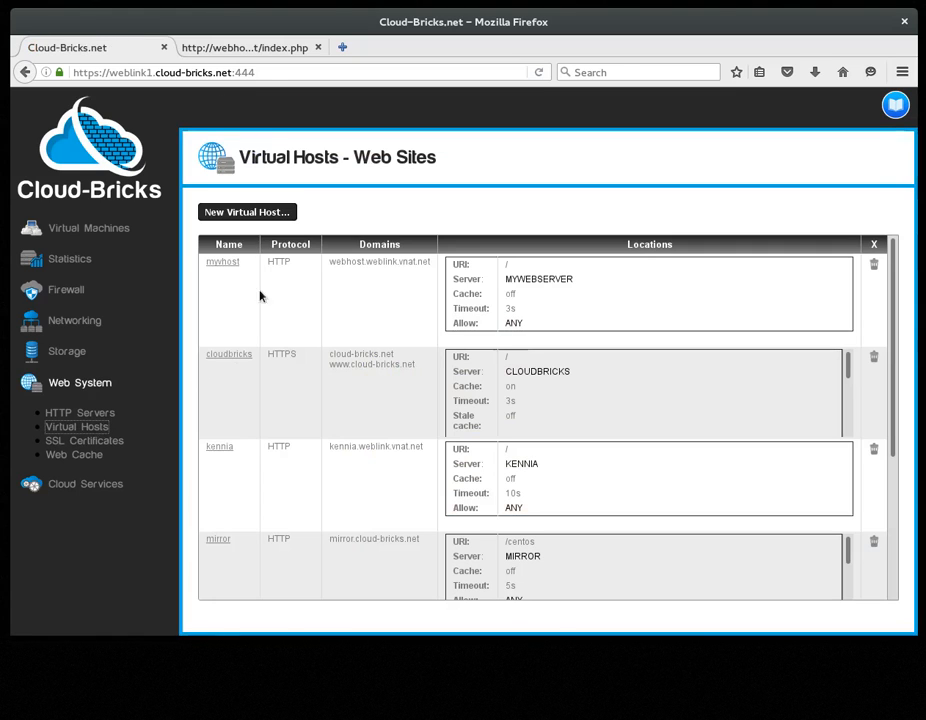
pyautogui.click(224, 263)
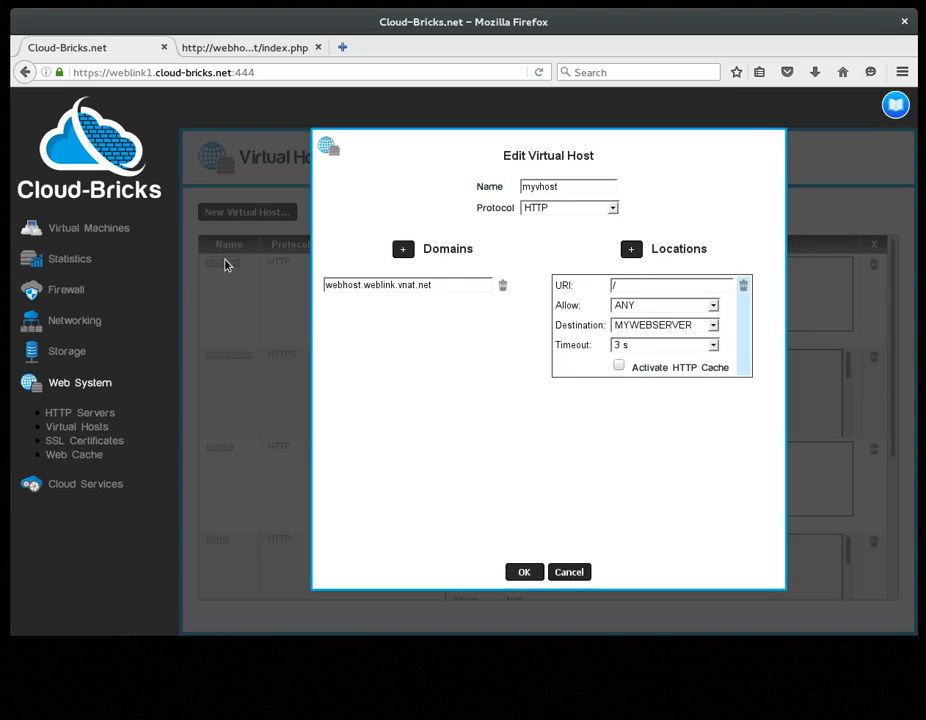
pyautogui.click(619, 366)
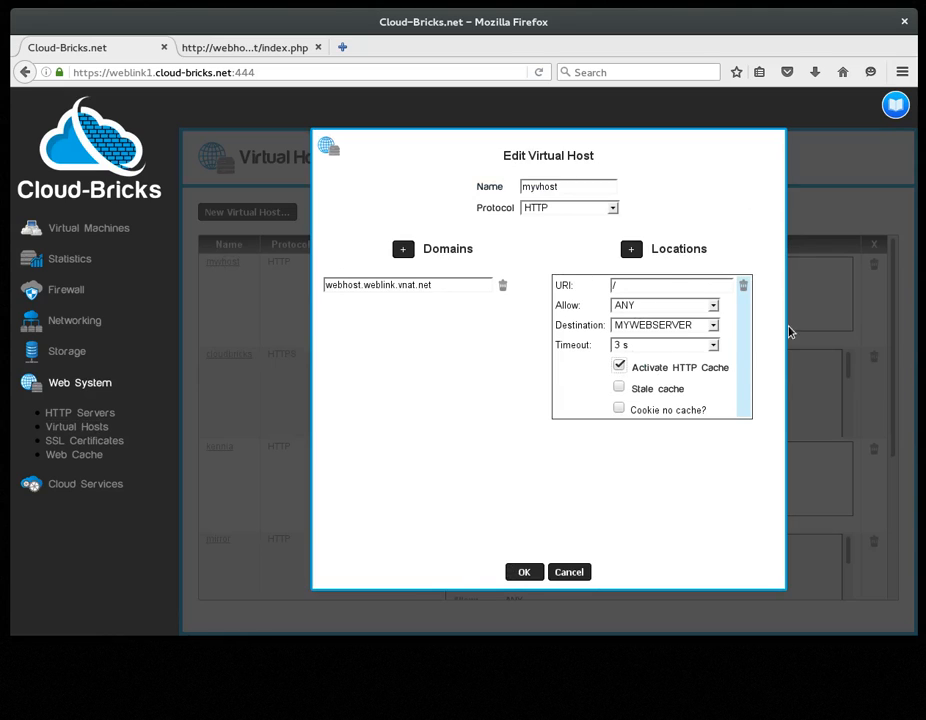
pyautogui.click(516, 568)
pyautogui.click(328, 214)
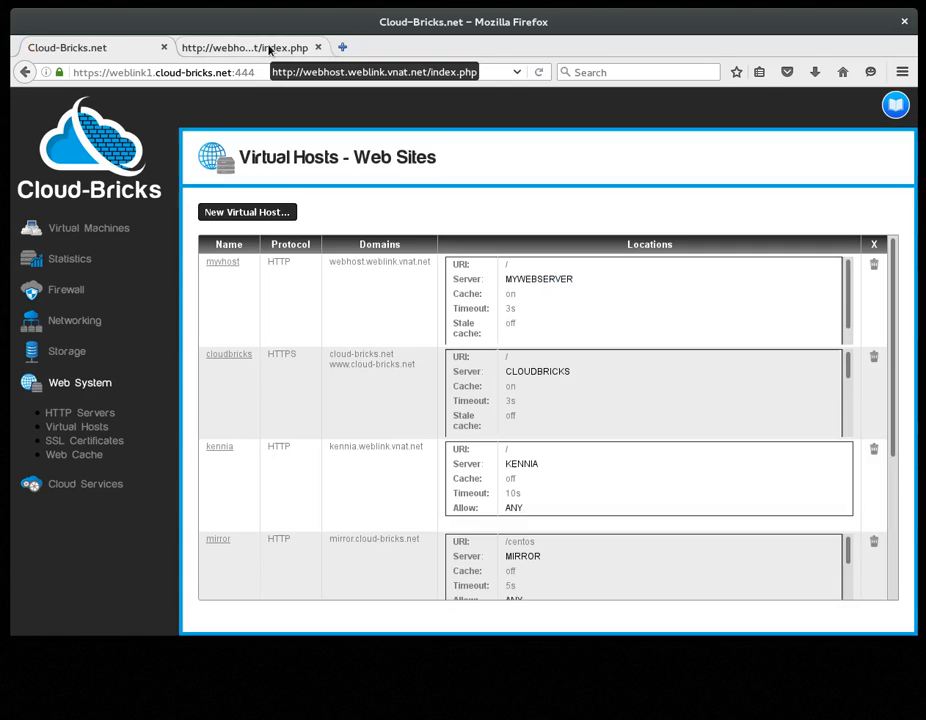
# Step: Switch to the webhost index.php page and reload it repeatedly to see whether the time is cached
pyautogui.click(268, 49)
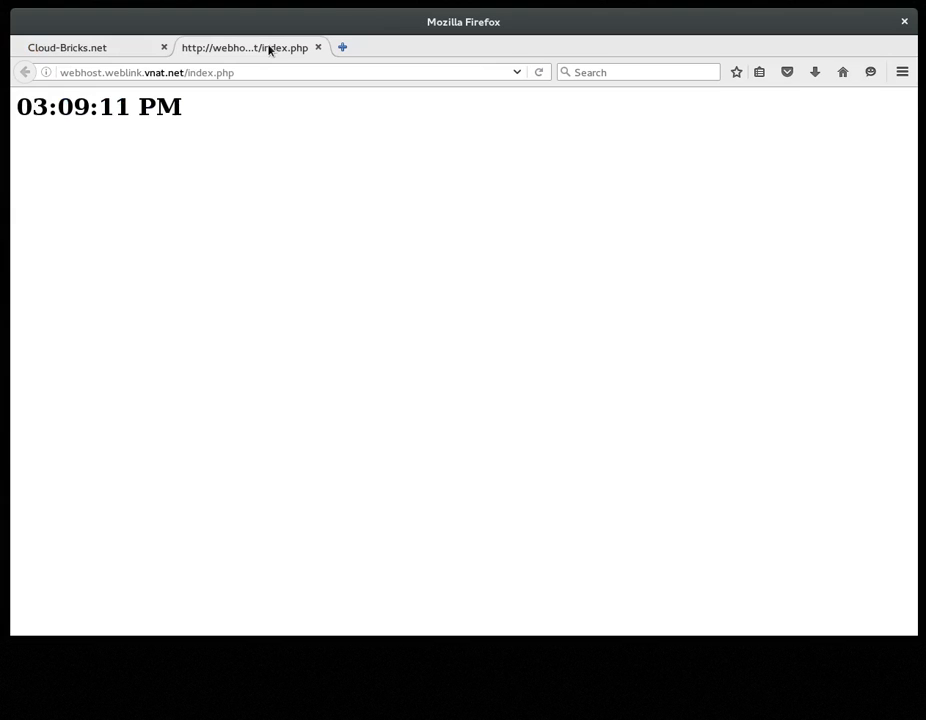
pyautogui.click(540, 75)
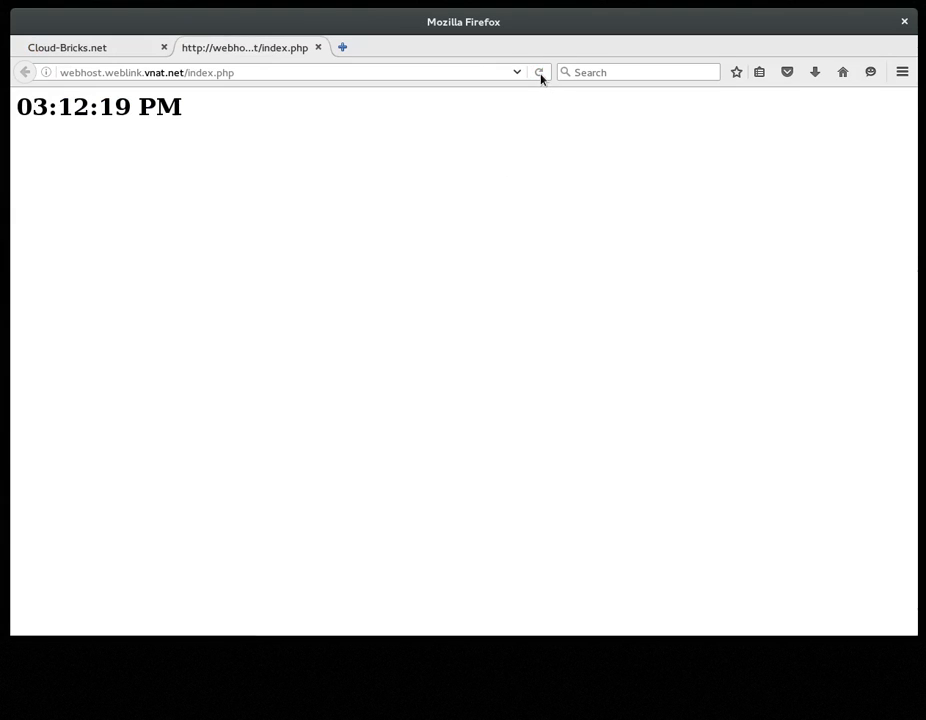
pyautogui.click(540, 75)
pyautogui.click(540, 75)
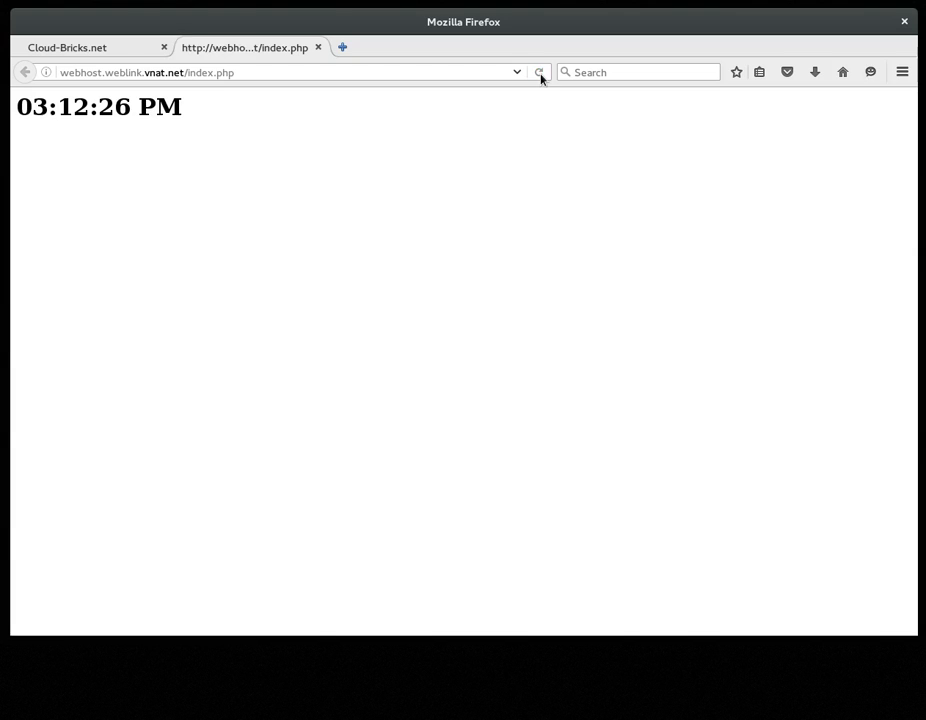
pyautogui.click(540, 75)
pyautogui.click(540, 75)
pyautogui.click(540, 75)
# Step: Stop the web server in the webhost console with systemctl stop httpd.service
pyautogui.hotkey('ctrl', 'pageup')
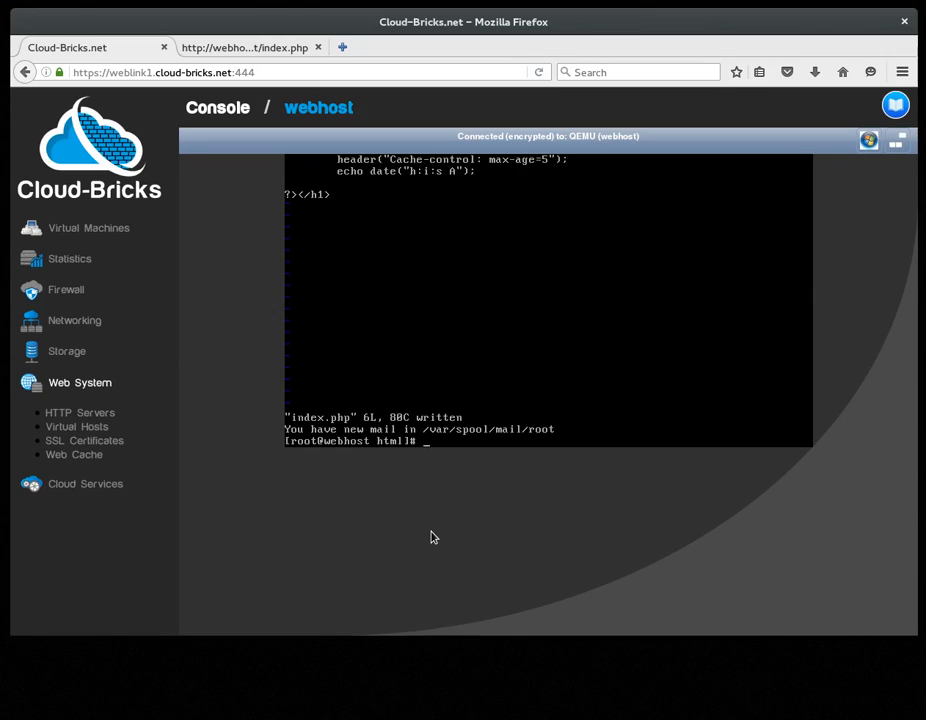
pyautogui.write('systemctl stop httpd.service')
pyautogui.press('Return')
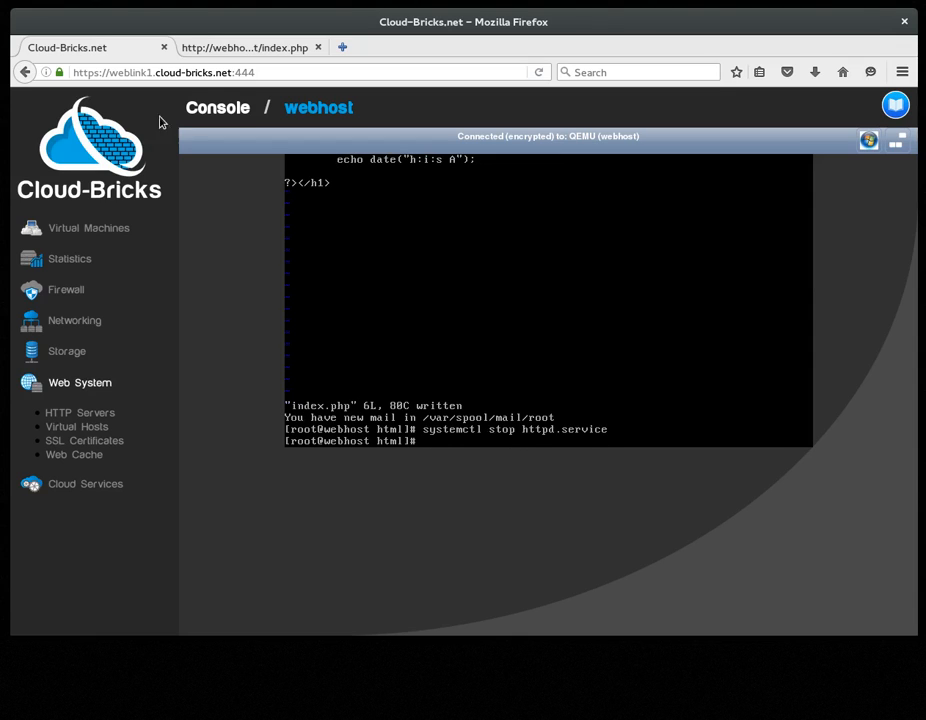
# Step: Reload the webhost index.php page and inspect the gateway error it returns
pyautogui.click(252, 51)
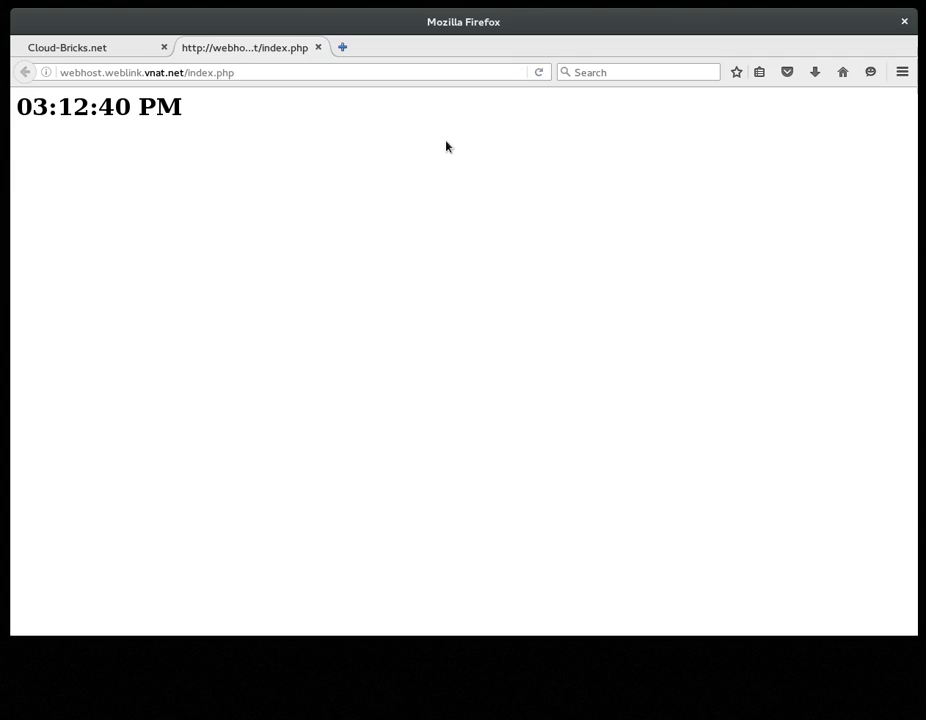
pyautogui.click(540, 73)
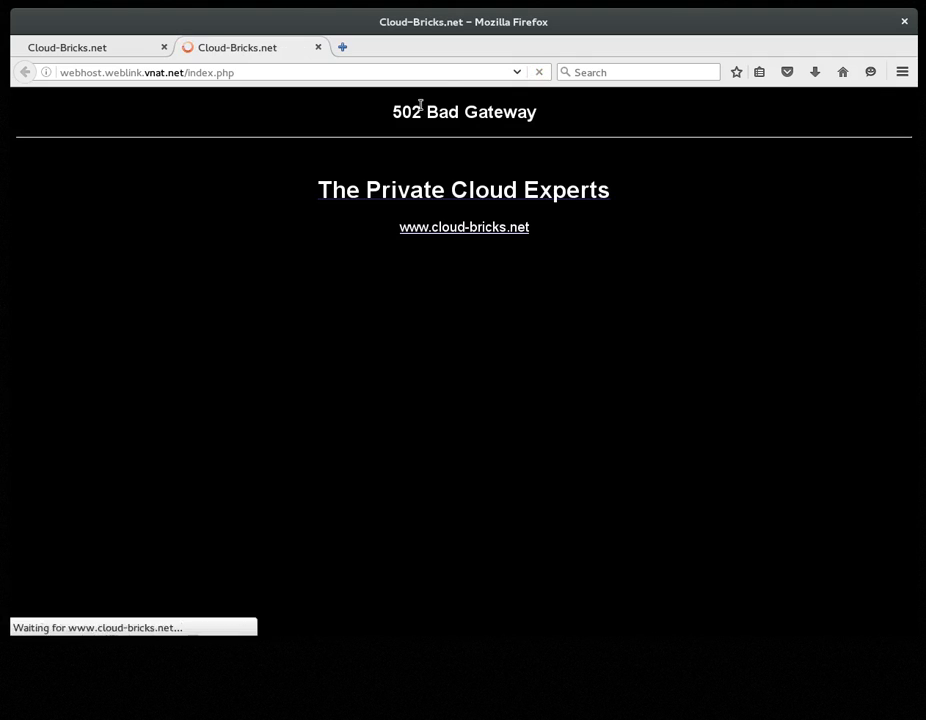
pyautogui.moveTo(535, 112); pyautogui.dragTo(390, 112)
pyautogui.click(388, 112)
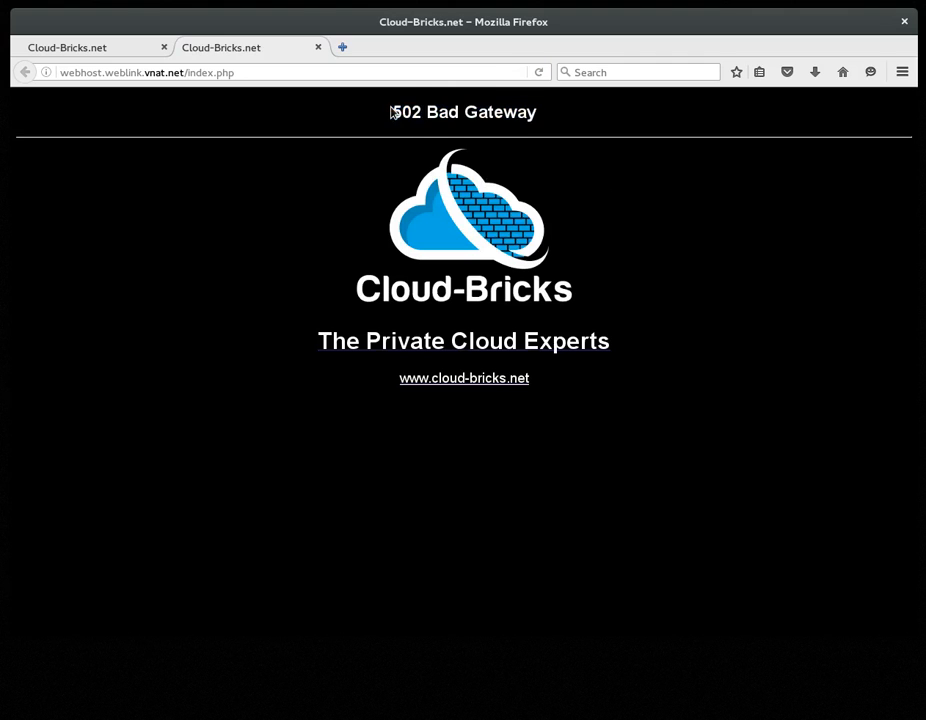
# Step: Open the myhost virtual host again, enable Stale cache for its location, and commit the changes
pyautogui.click(96, 50)
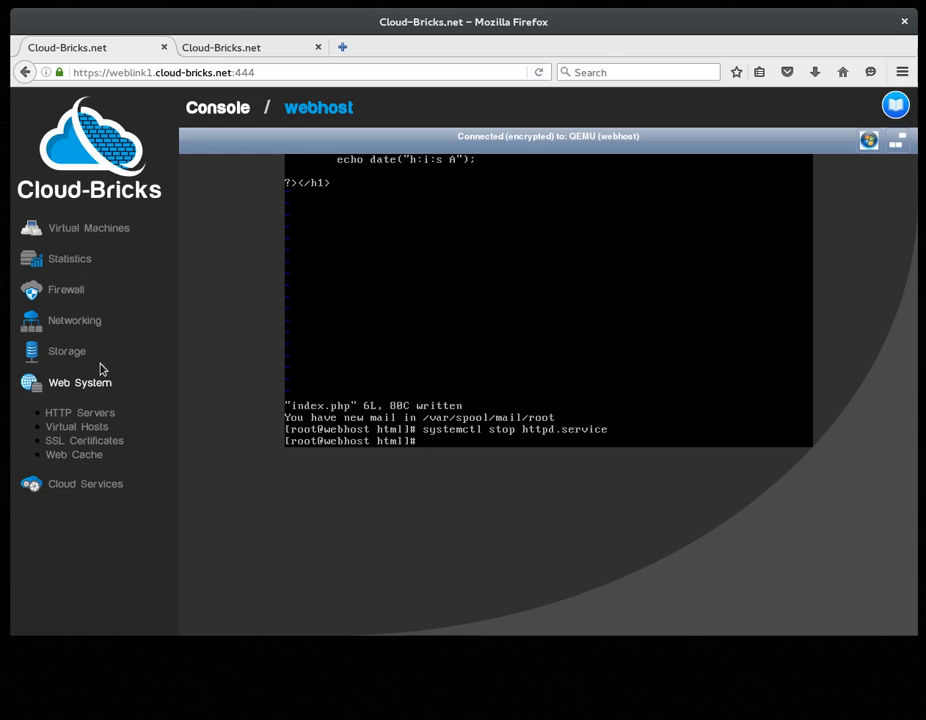
pyautogui.click(84, 417)
pyautogui.click(80, 427)
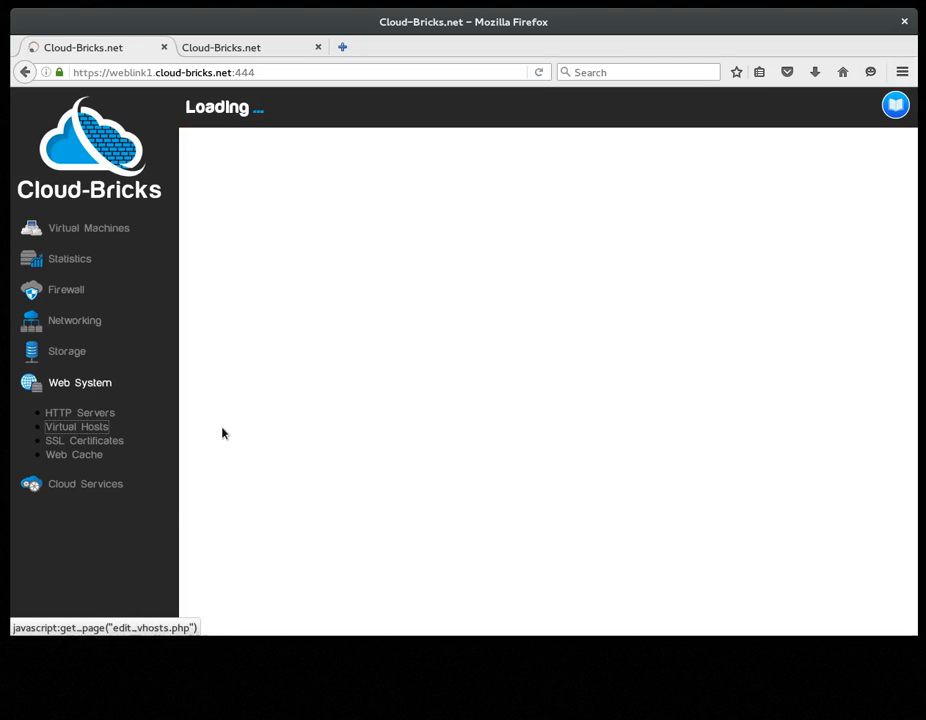
pyautogui.click(372, 304)
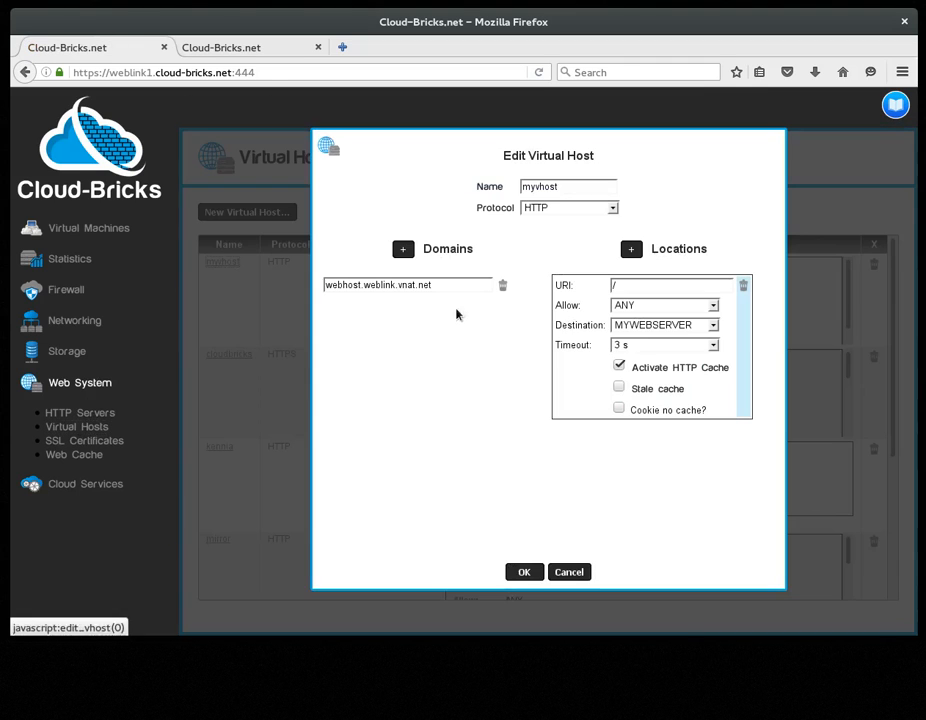
pyautogui.click(619, 388)
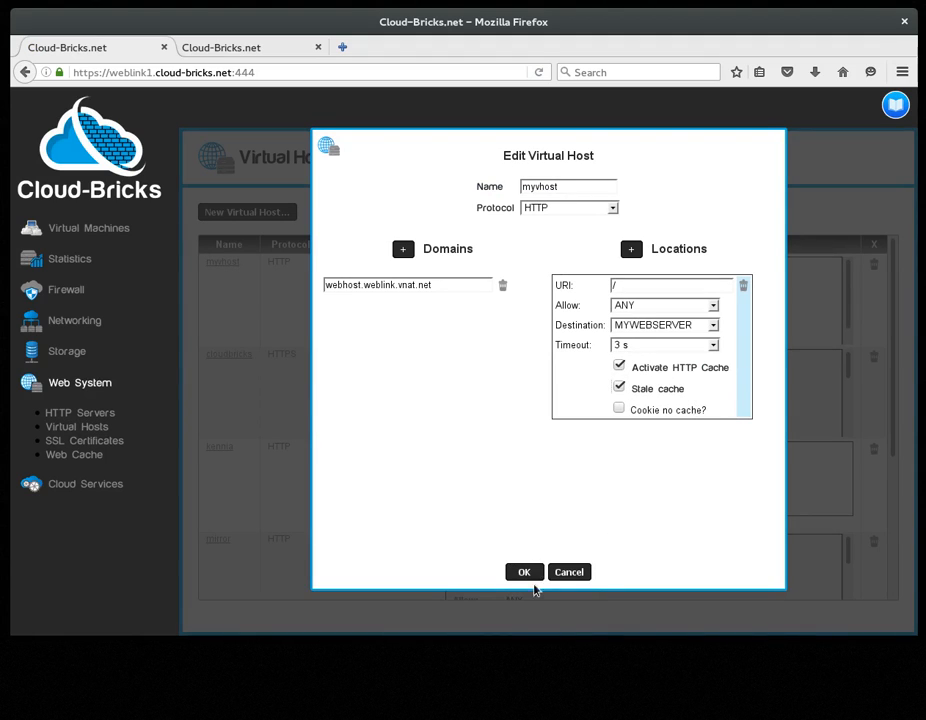
pyautogui.click(527, 572)
pyautogui.click(365, 215)
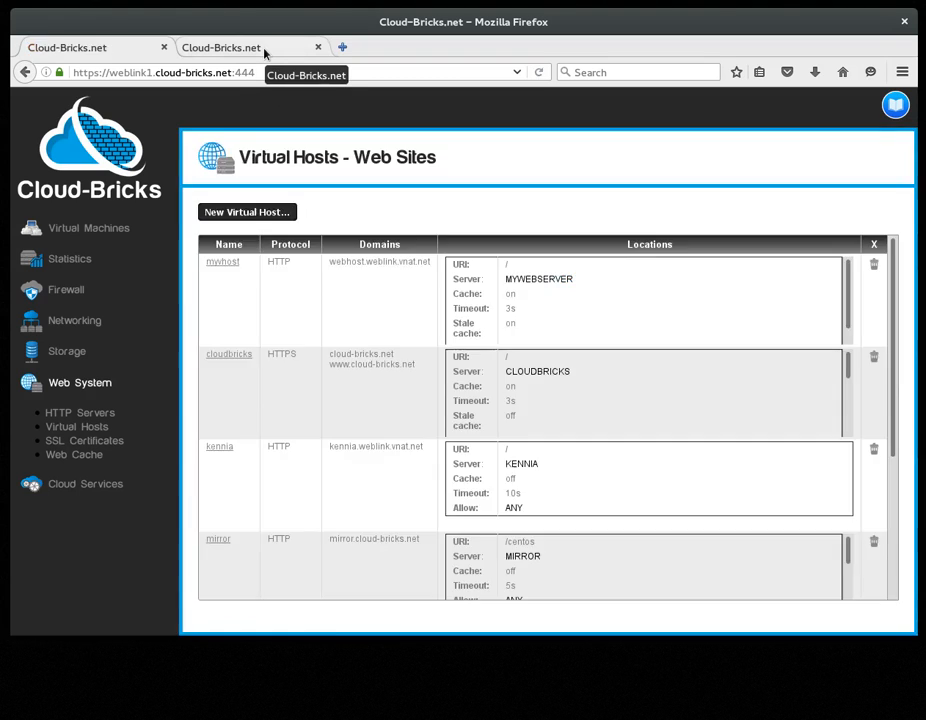
# Step: Reload the webhost index.php page to check the stale content, then return to the virtual hosts list
pyautogui.click(262, 52)
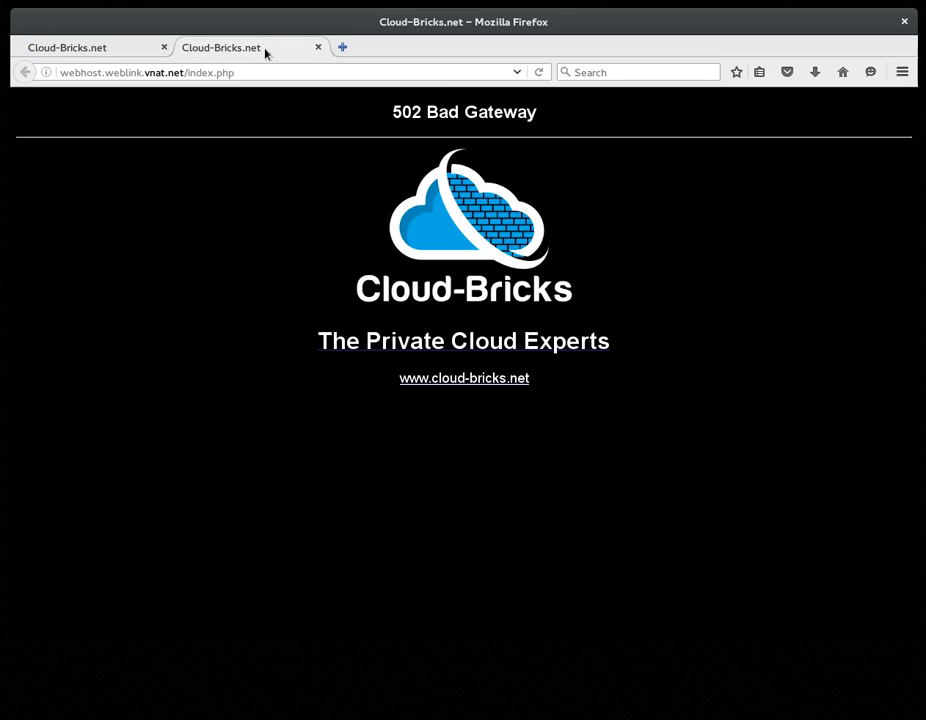
pyautogui.click(540, 74)
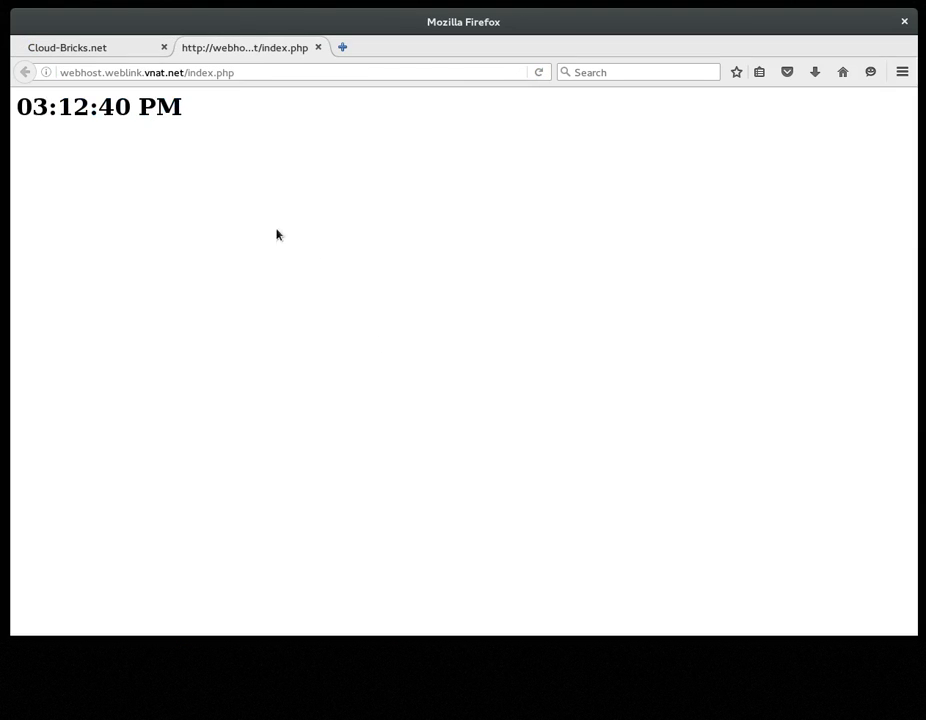
pyautogui.click(116, 48)
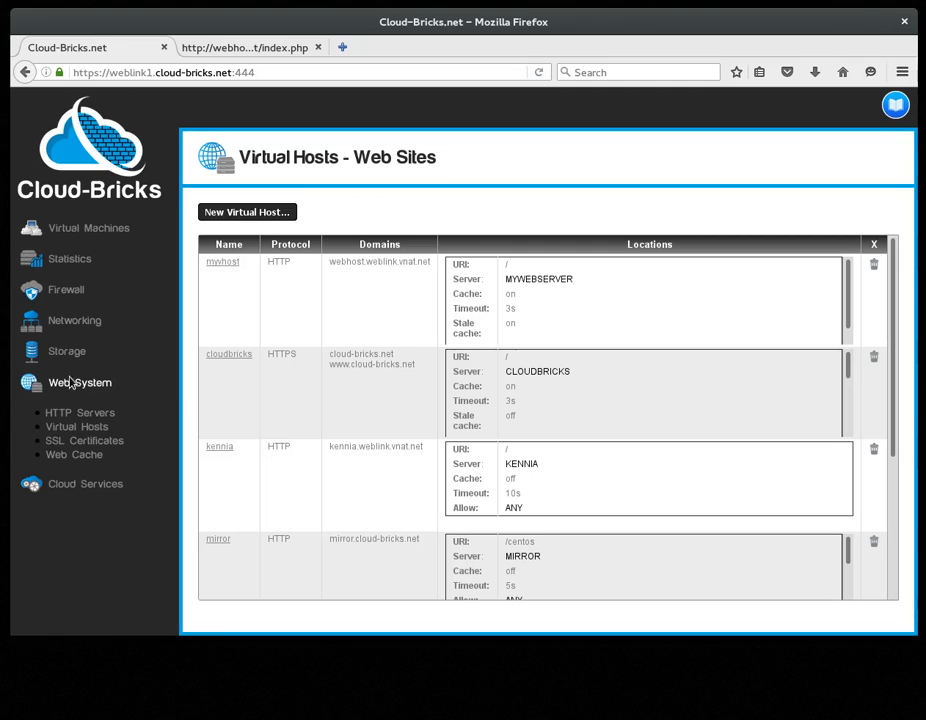
pyautogui.click(222, 262)
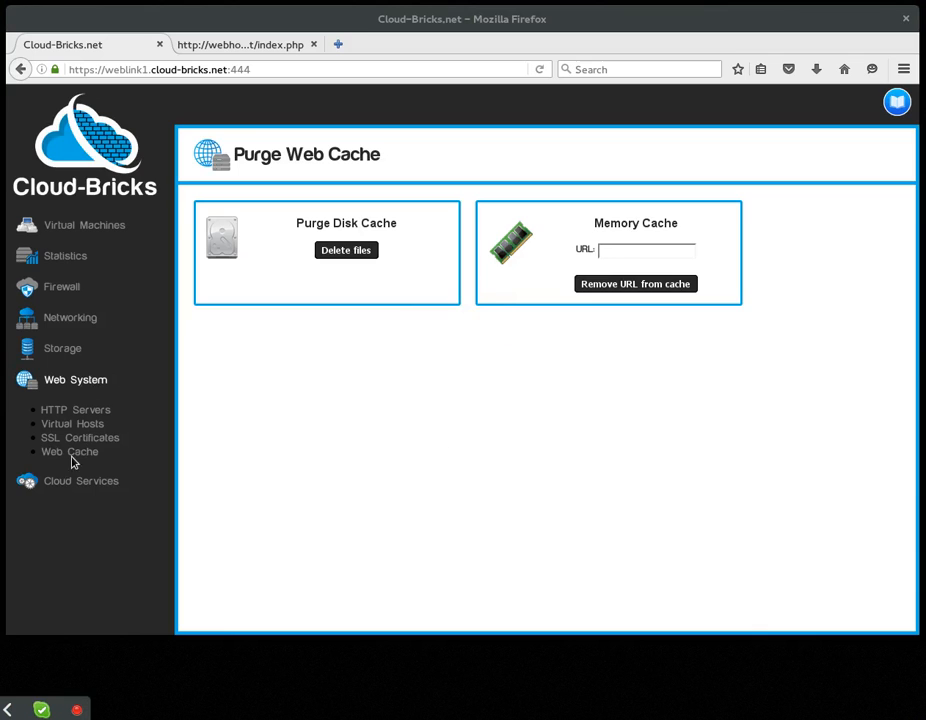
# Step: Purge the disk cache files, then remove the webhost.weblink.vnat.net/index.php URL from the memory cache
pyautogui.click(346, 252)
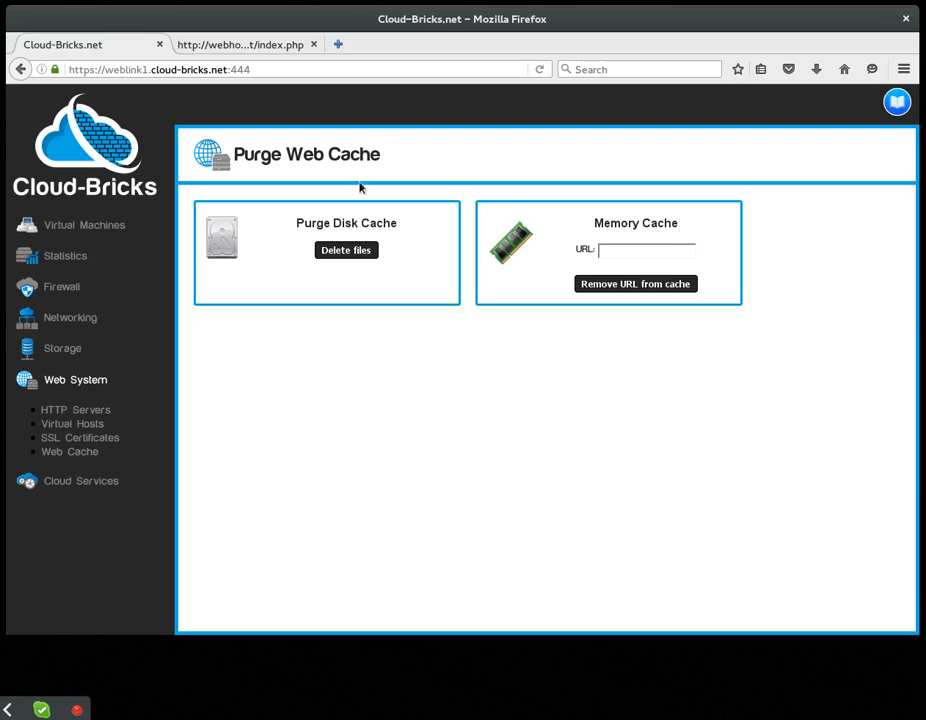
pyautogui.click(273, 48)
pyautogui.moveTo(230, 69); pyautogui.dragTo(30, 50)
pyautogui.hotkey('ctrl', 'c')
pyautogui.click(108, 48)
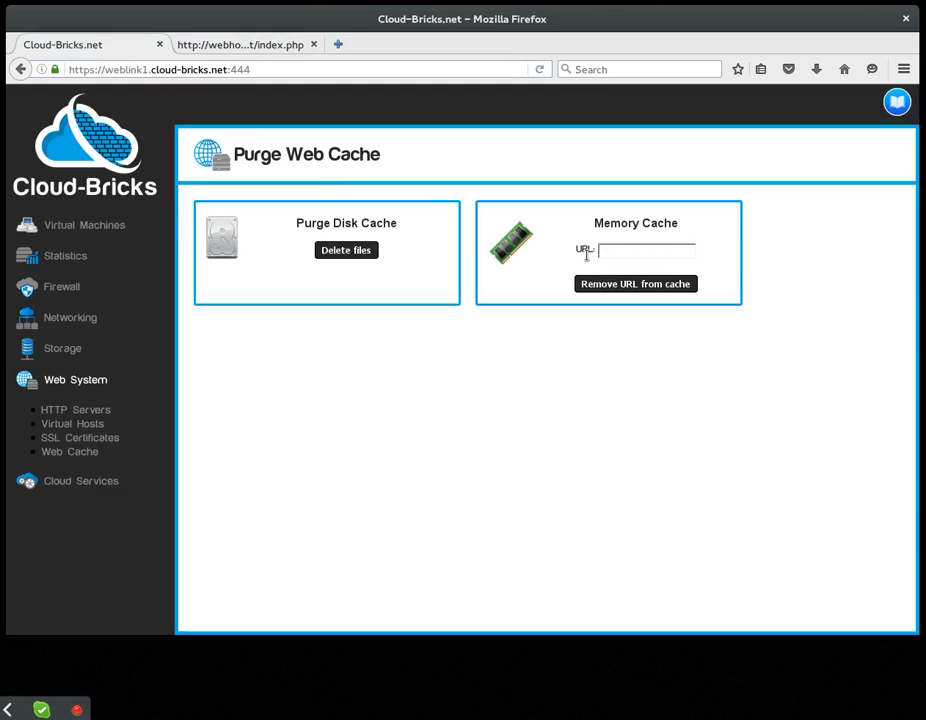
pyautogui.middleClick(653, 251)
pyautogui.click(645, 268)
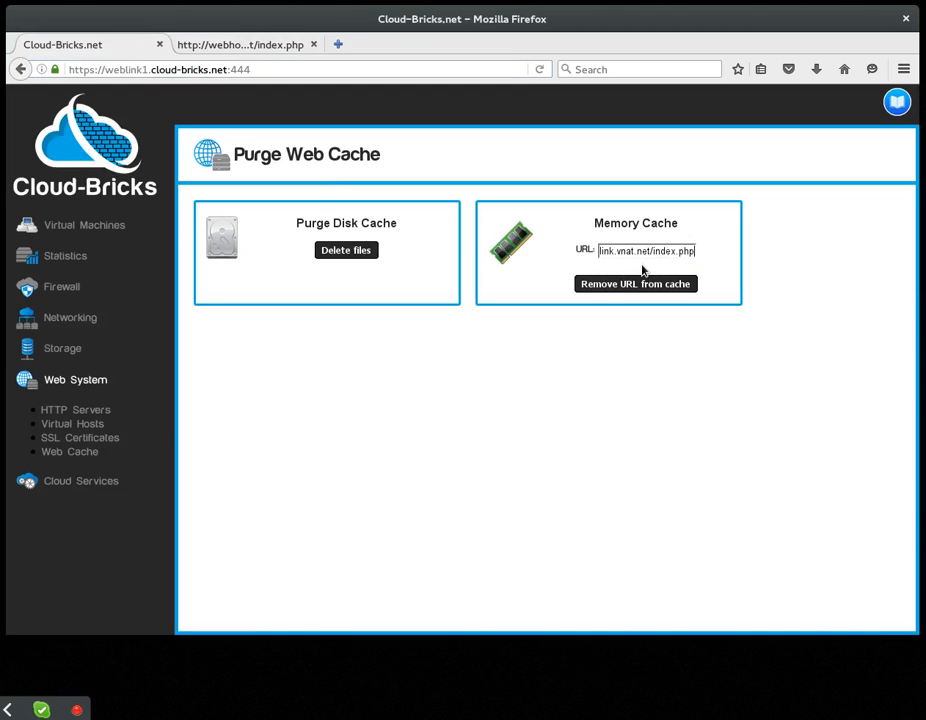
pyautogui.click(610, 289)
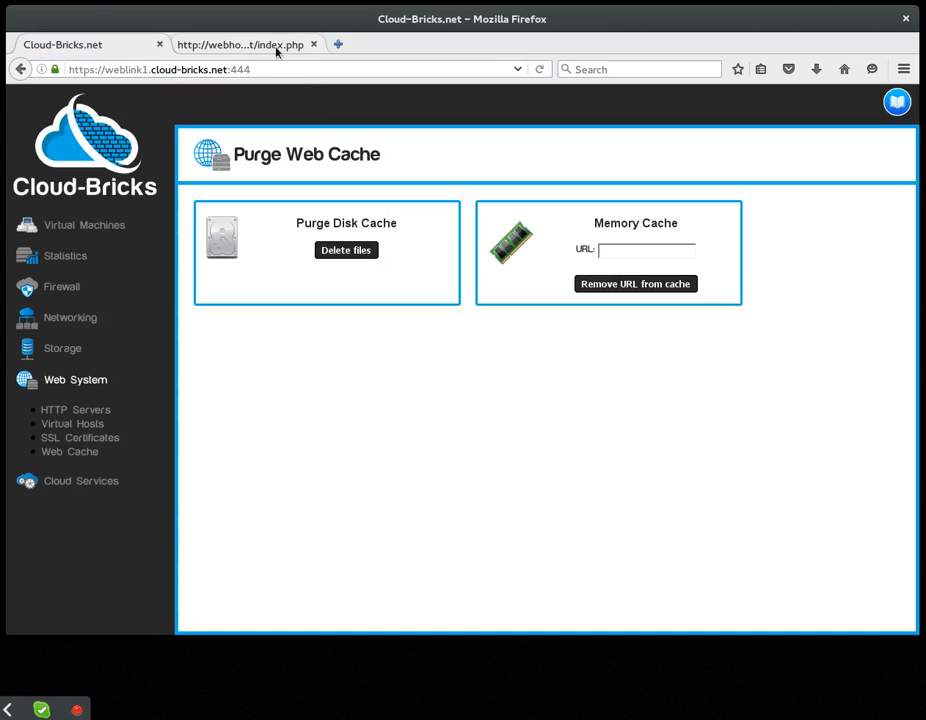
# Step: Reload the webhost index.php page to check the result of the purge
pyautogui.click(275, 45)
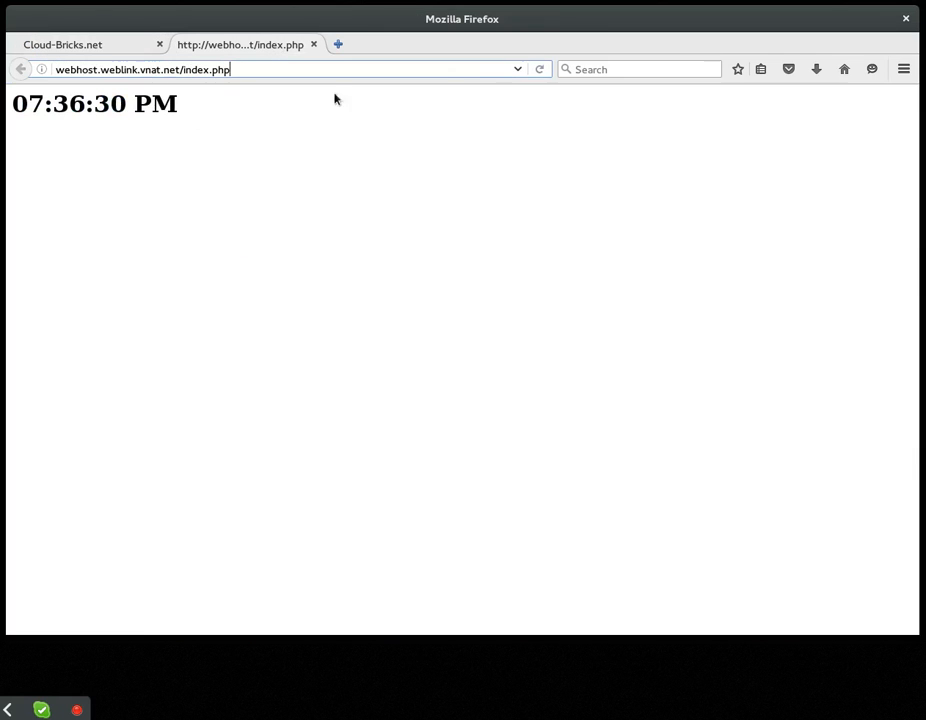
pyautogui.click(540, 70)
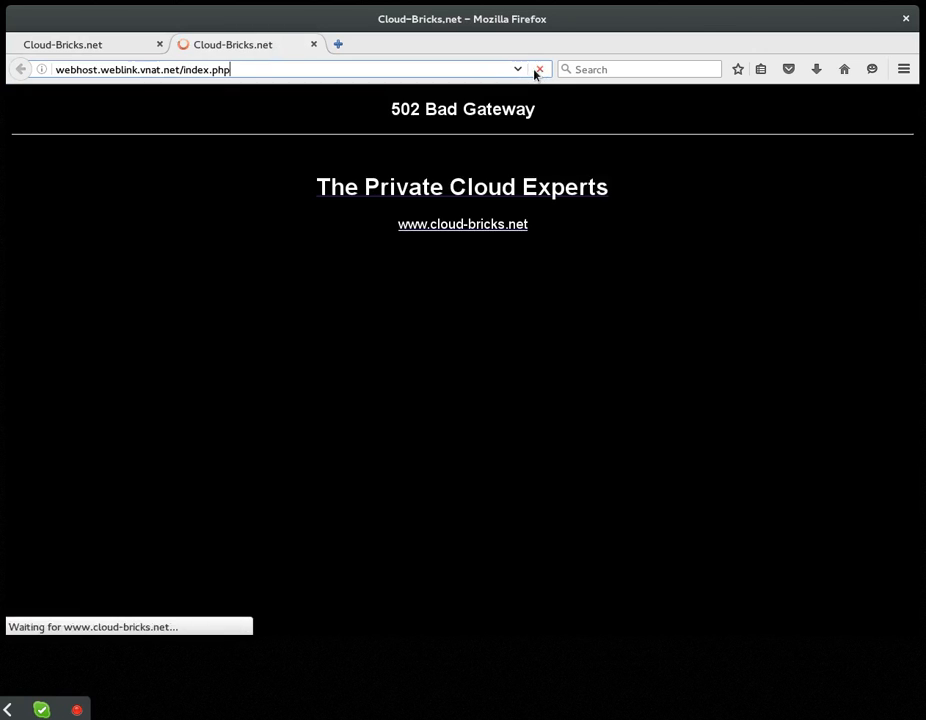